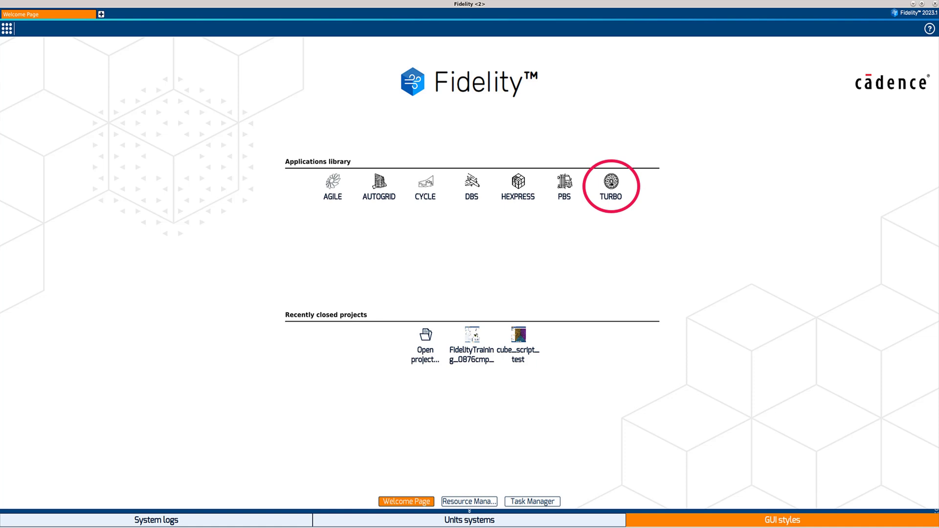
Start a TURBO project and collapse the meridional view so the 3D family view fills its area.
click(611, 184)
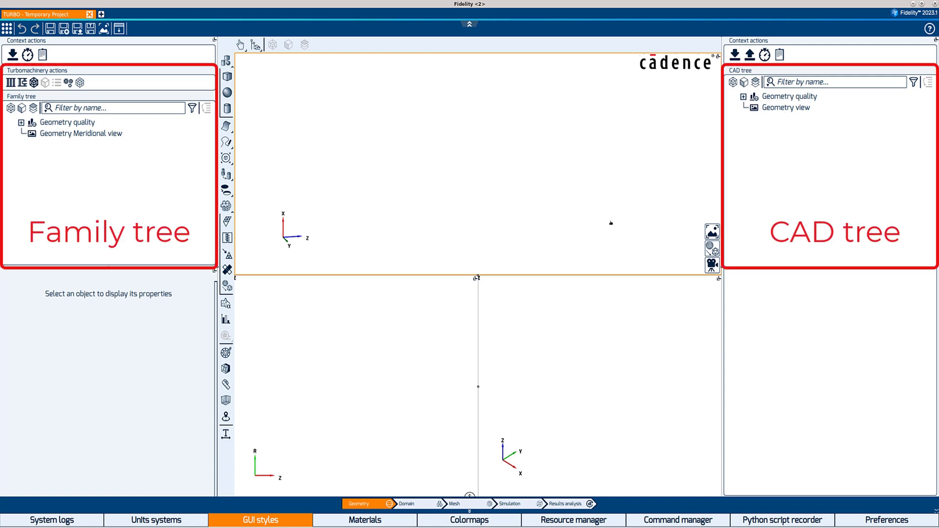
click(611, 222)
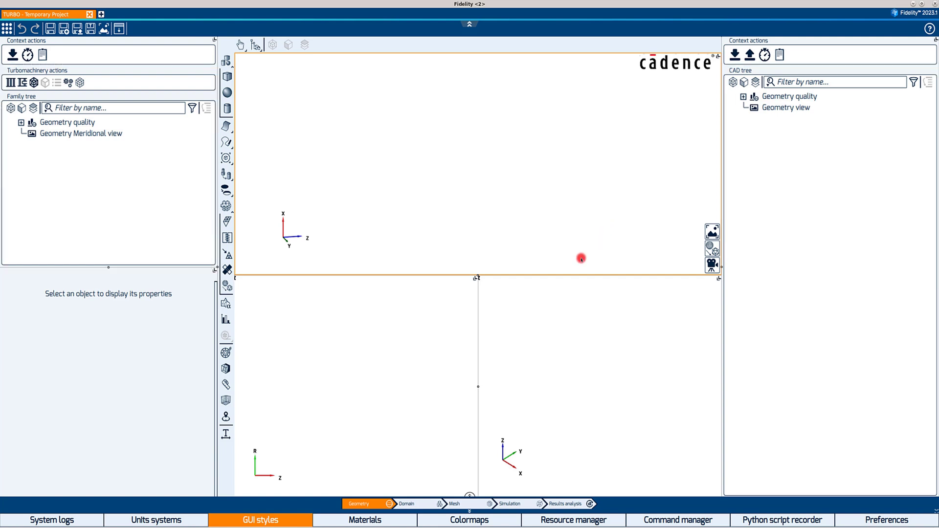
click(478, 386)
click(472, 387)
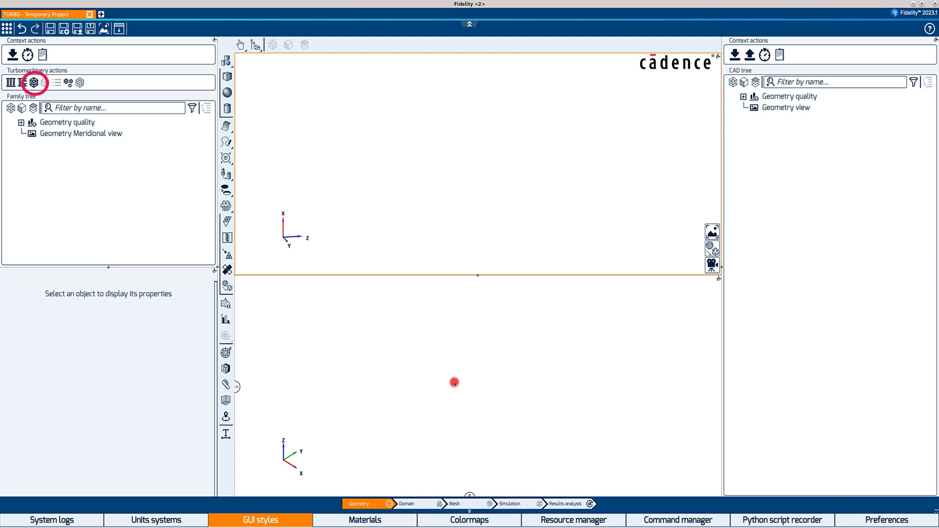
Create a new assembly in the Family tree and add three boundaries to it.
click(34, 82)
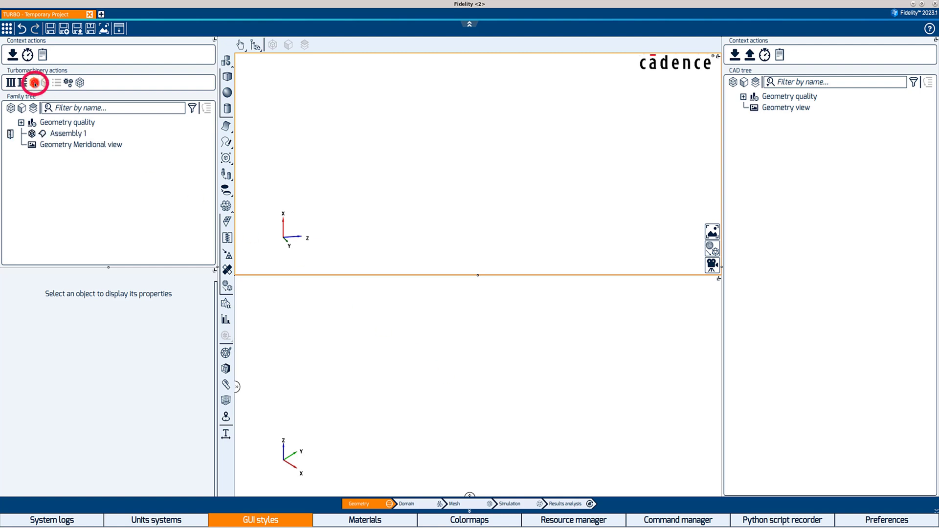
click(55, 133)
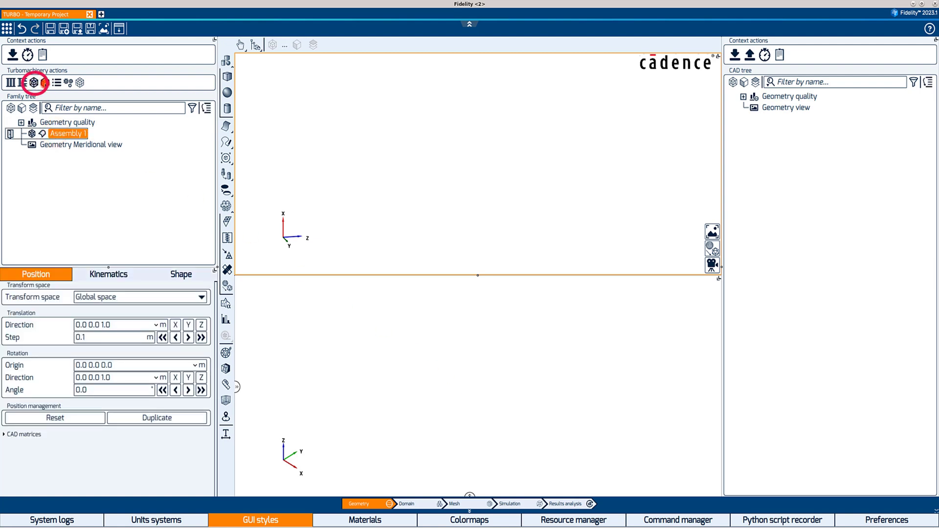
click(45, 83)
Rename the three boundaries of Assembly 1 as inlet, outlet and walls.
click(87, 145)
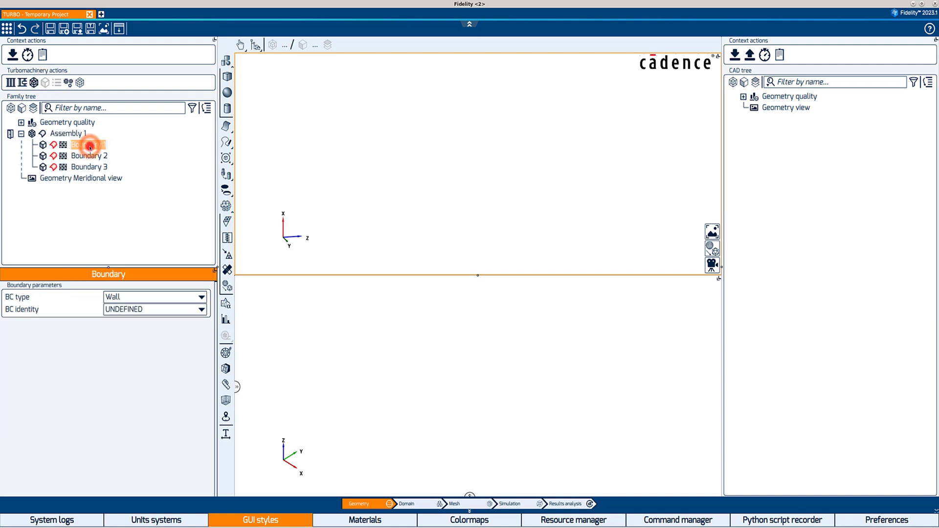
text(inlet)
key(Tab)
text(outlet)
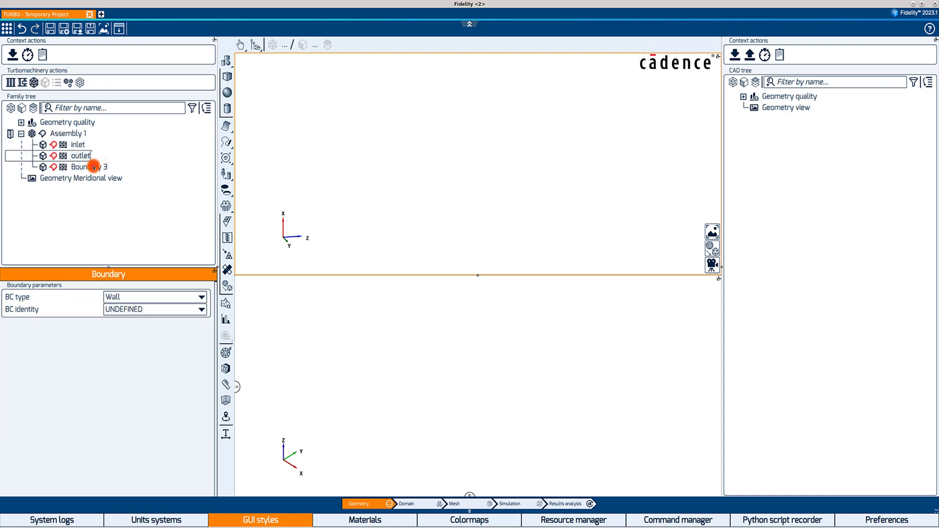
key(Tab)
text(walls)
key(Return)
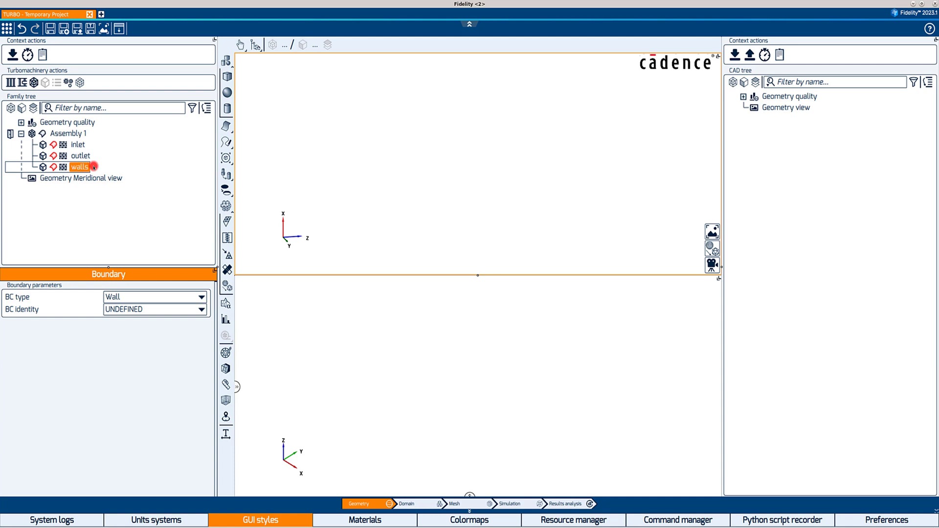
Set the BC type of the outlet boundary to Outlet and of the inlet boundary to Inlet.
click(81, 156)
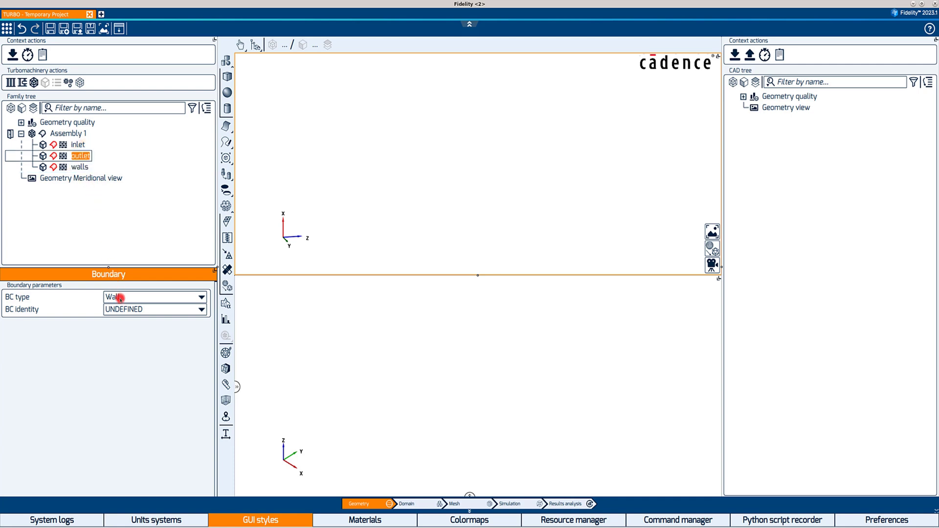
click(120, 298)
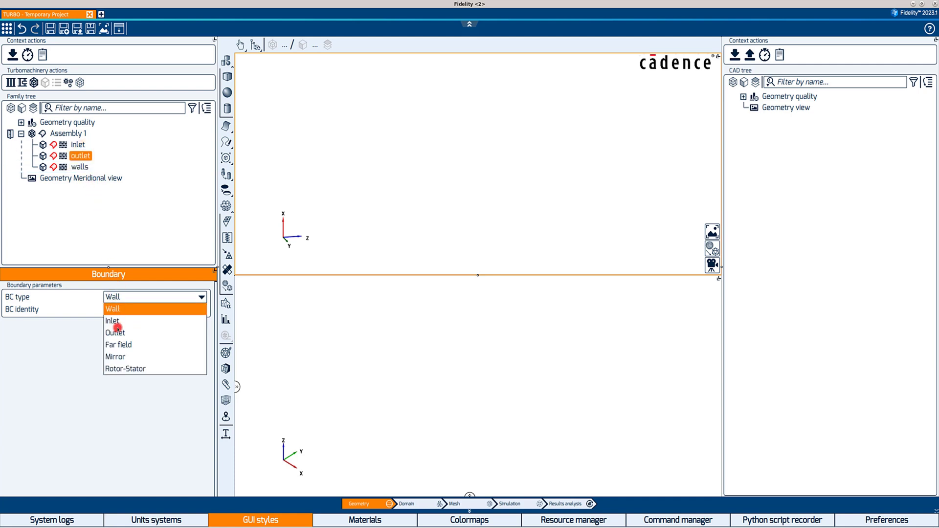
click(115, 333)
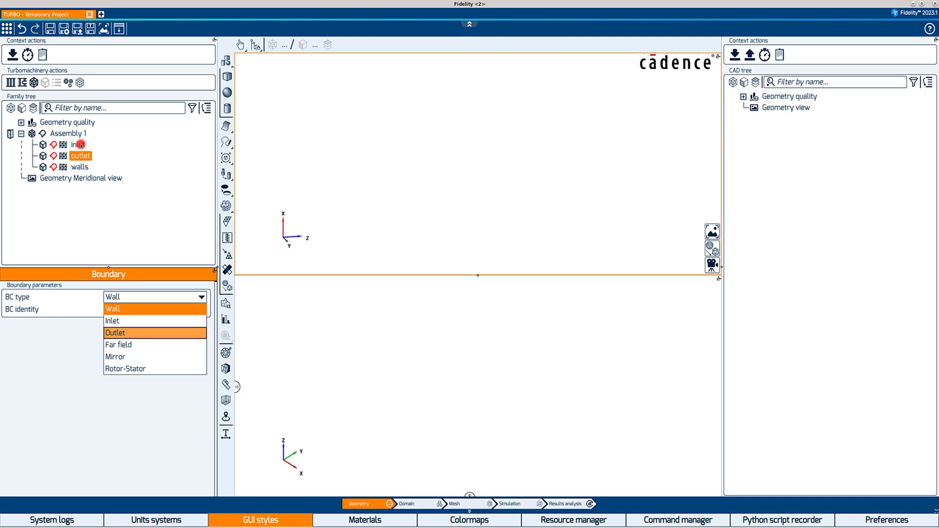
click(78, 145)
click(112, 297)
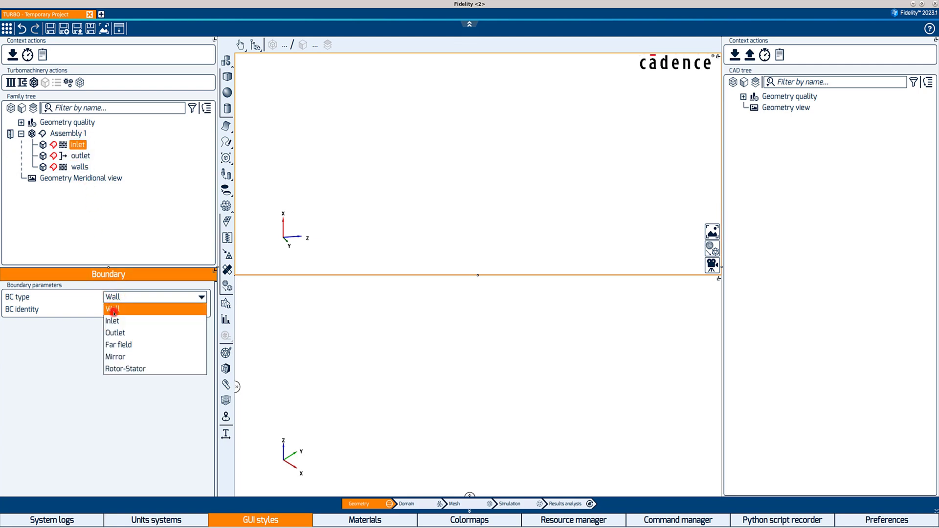
click(113, 321)
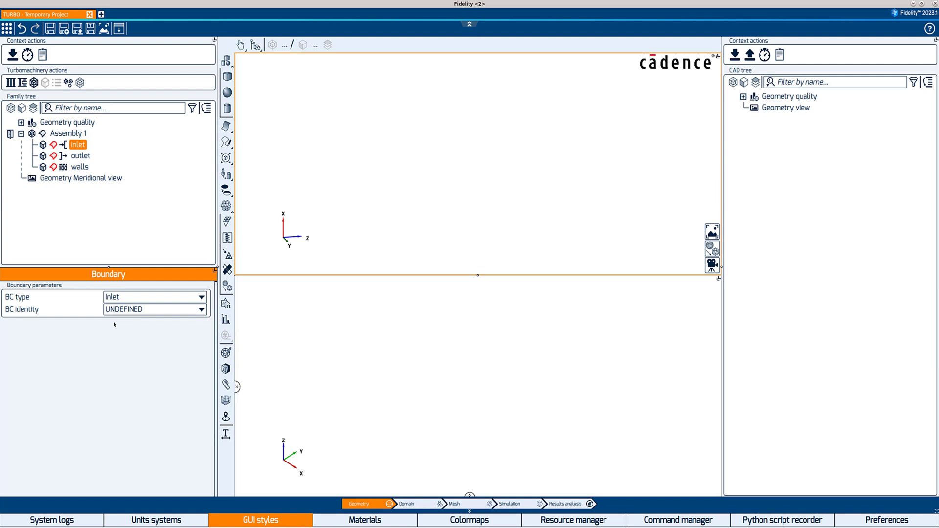
Import the geometry file turbocompressor.step into the CAD tree.
click(114, 323)
click(736, 52)
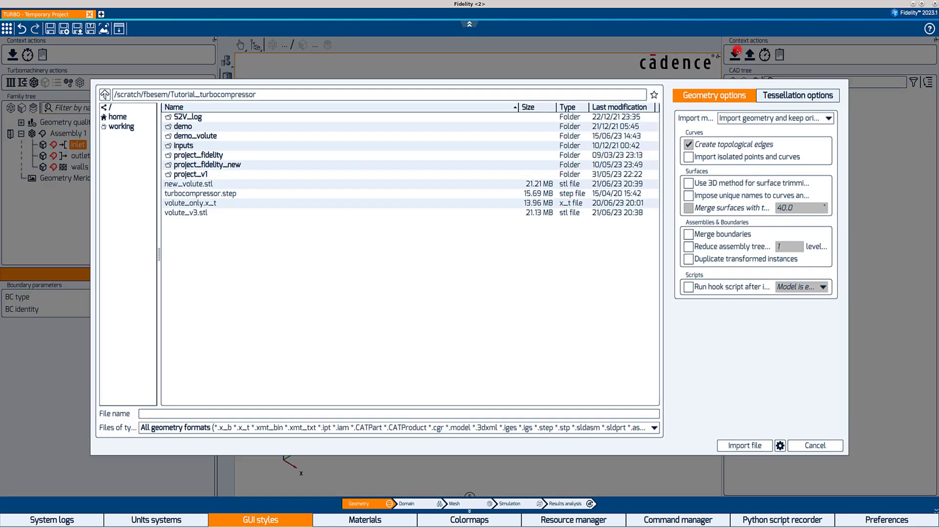
click(214, 194)
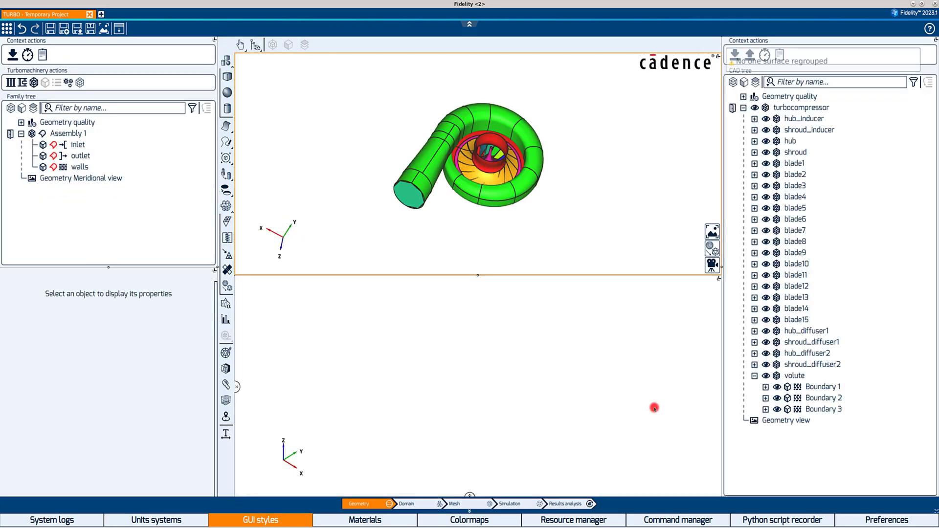
Link the volute's Boundary 1 to inlet, Boundary 2 to walls and Boundary 3 to outlet.
click(833, 388)
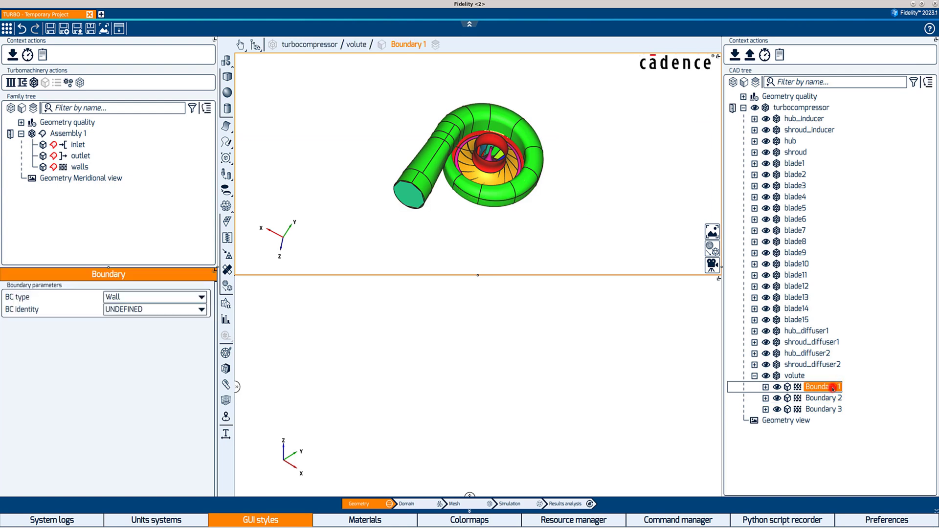
click(53, 144)
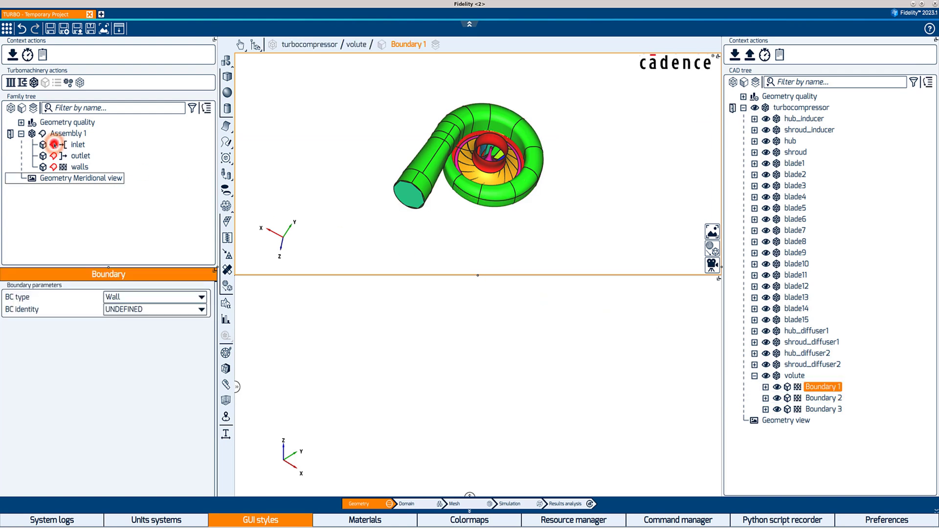
click(818, 399)
click(53, 167)
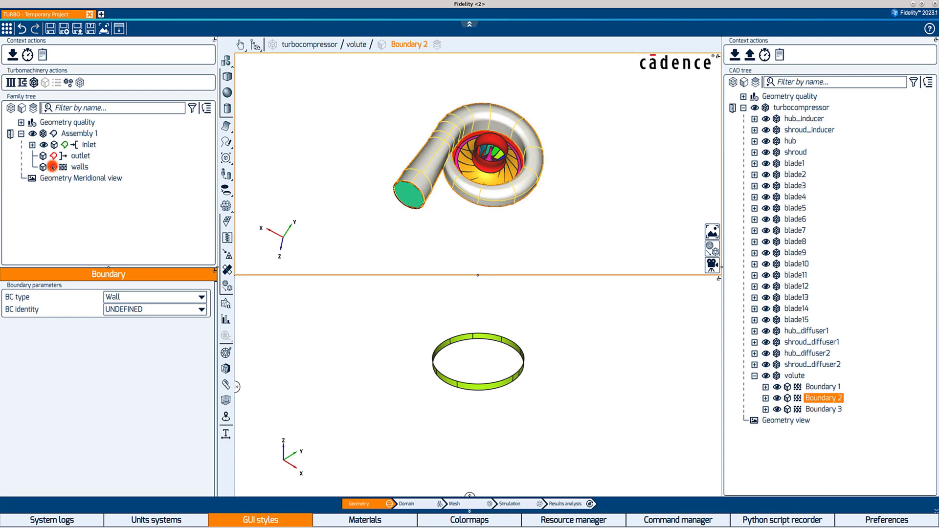
click(819, 412)
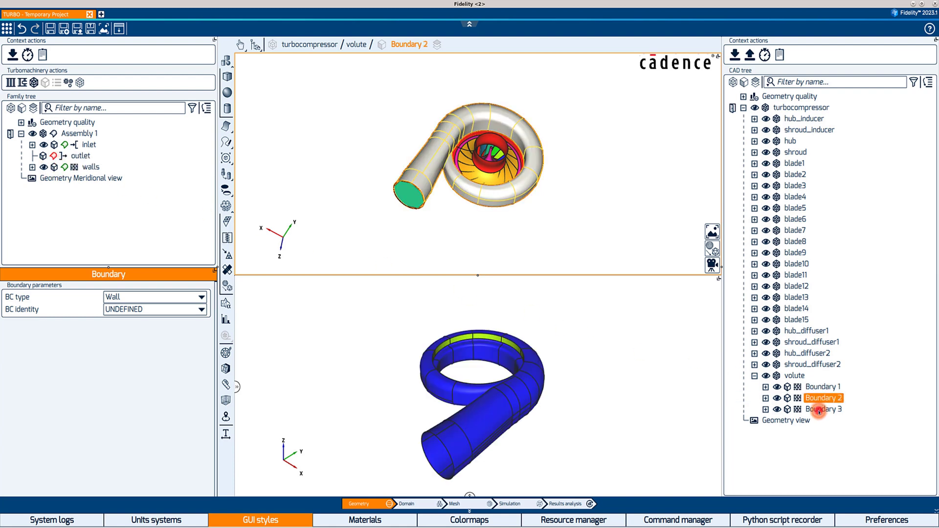
click(54, 157)
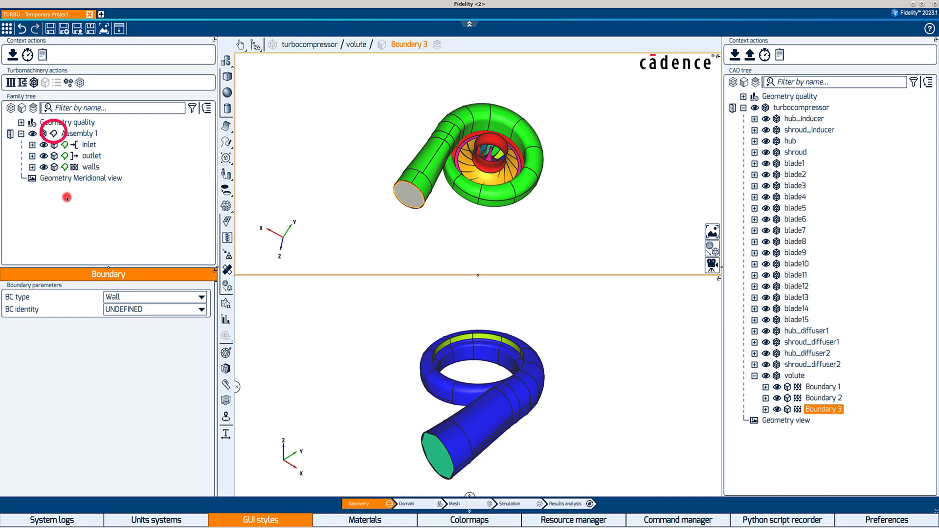
Remove the surface links from all boundaries of Assembly 1 at once.
click(69, 133)
click(54, 134)
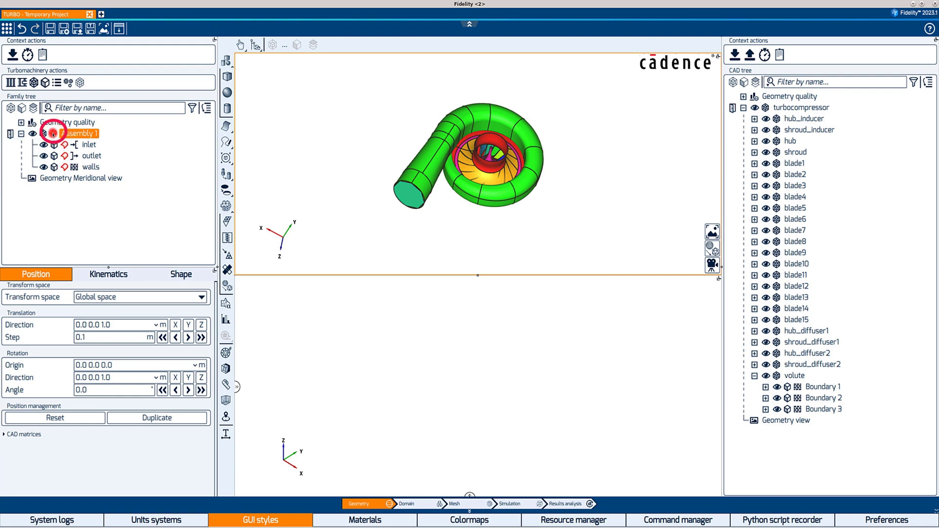
click(63, 175)
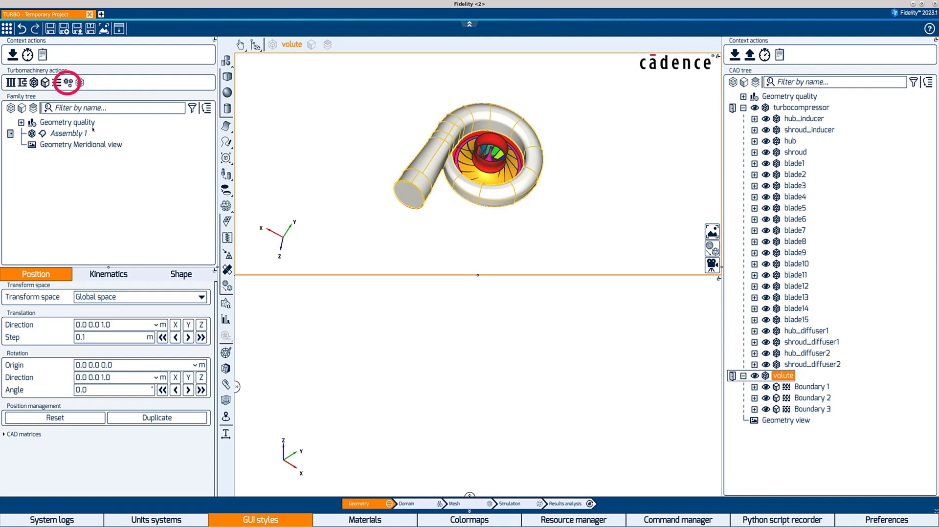
Transfer the volute assembly from the CAD tree to the Family tree, leaving it suppressed, and reactivate Assembly 1.
click(68, 83)
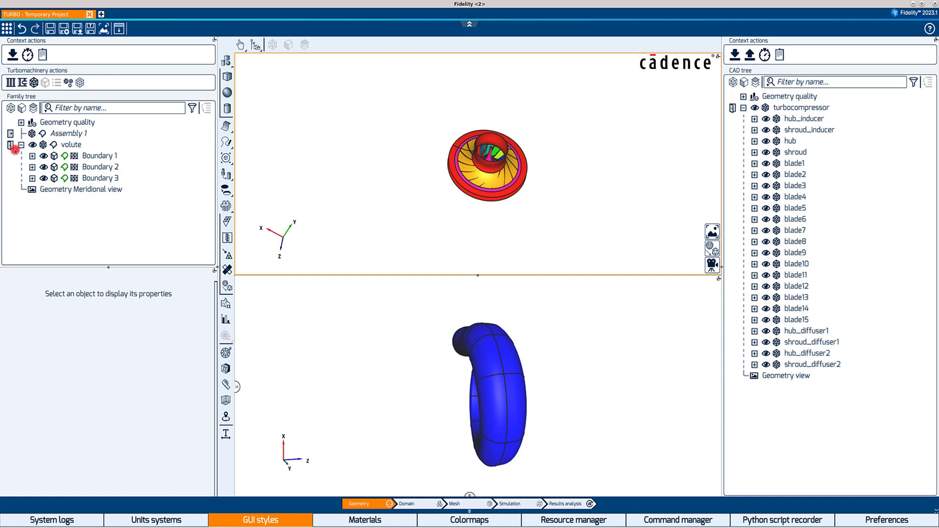
click(10, 133)
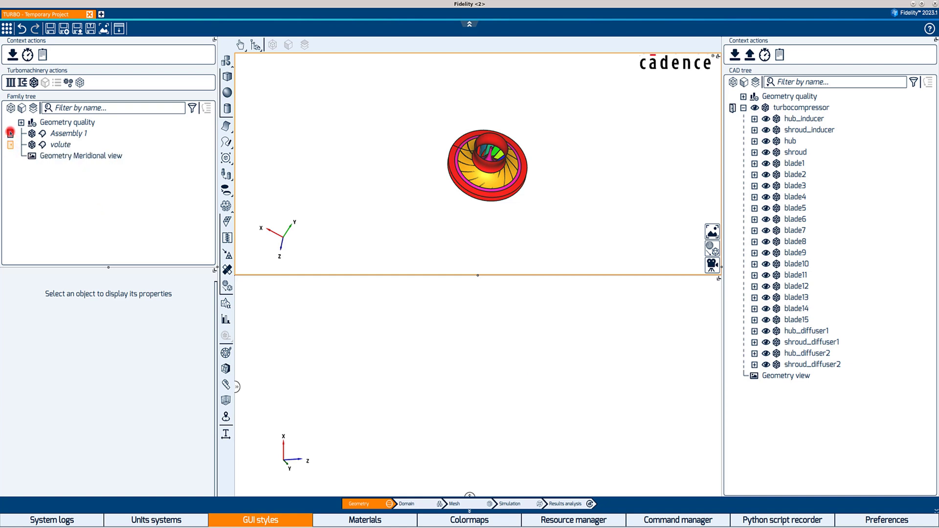
Create a domain and mesh setup from Assembly 1 and switch to the mesh stage.
click(78, 133)
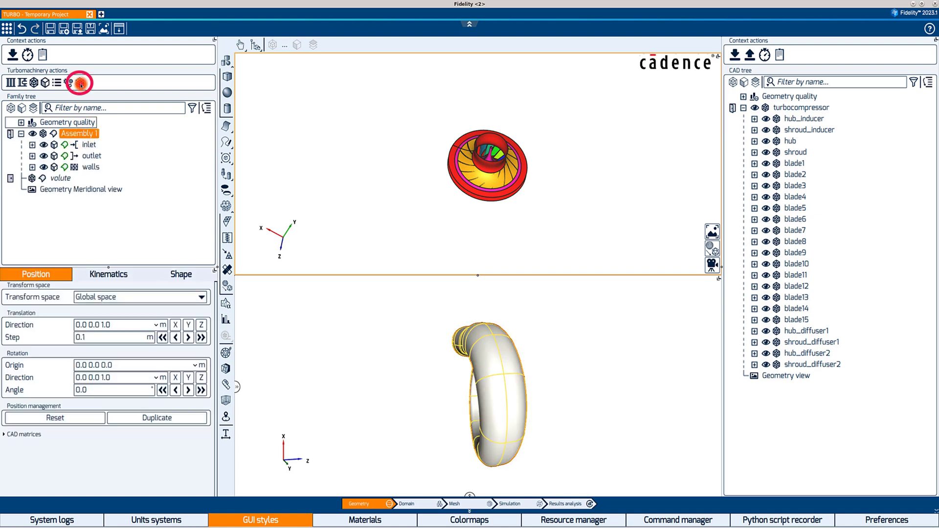
click(81, 85)
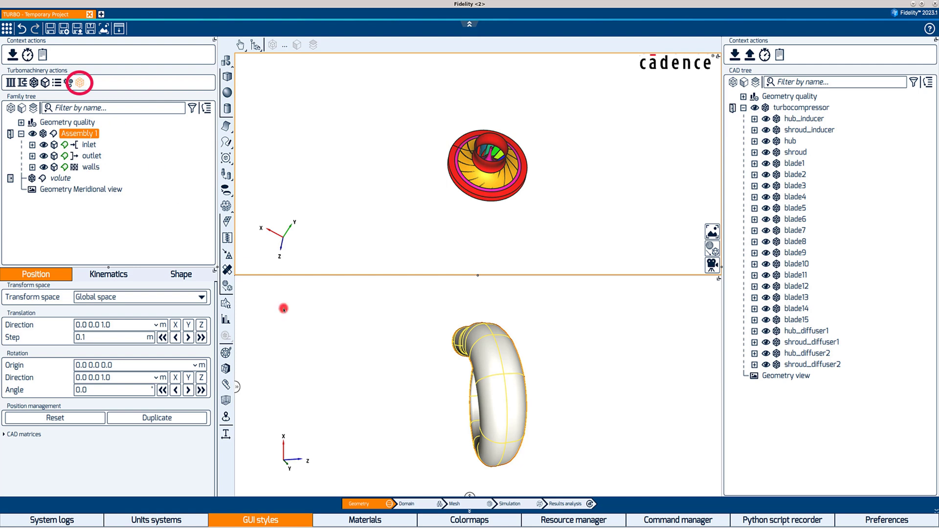
click(462, 504)
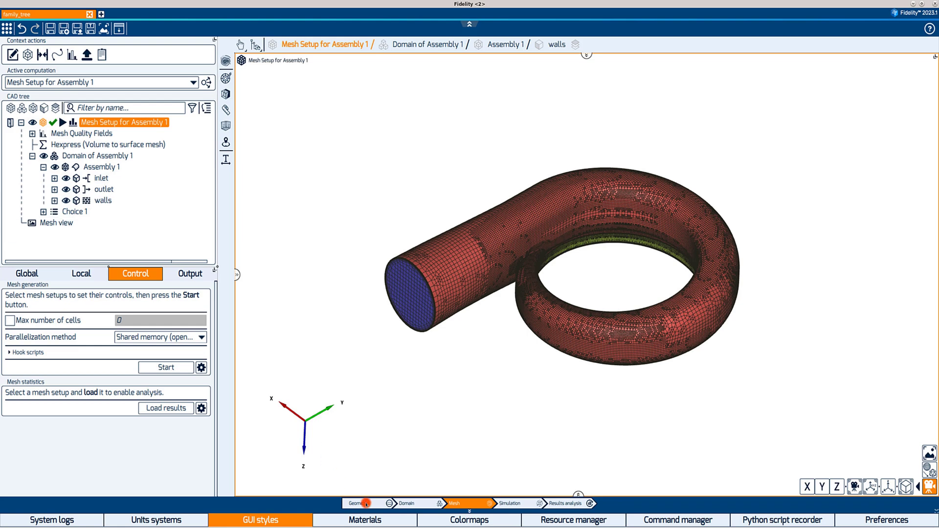
Return to the geometry stage and import new_volute.stl into the CAD tree.
click(366, 504)
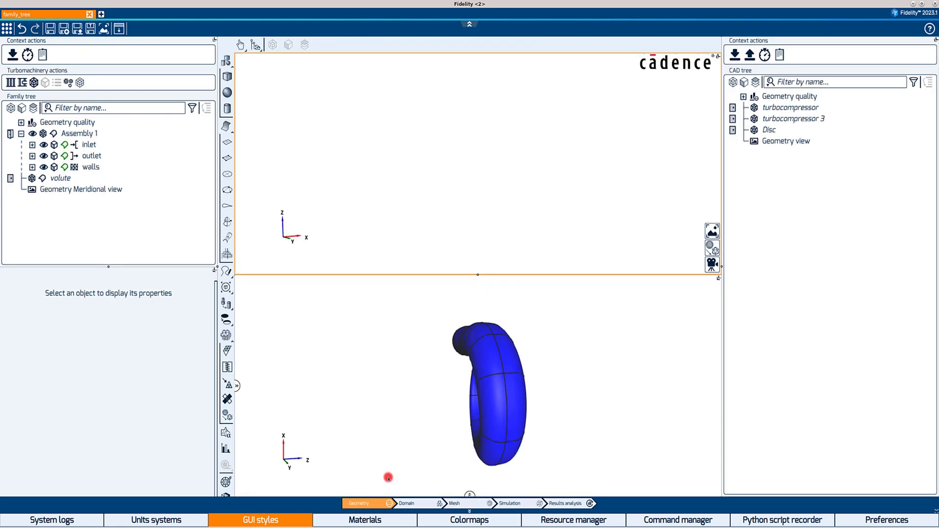
click(737, 55)
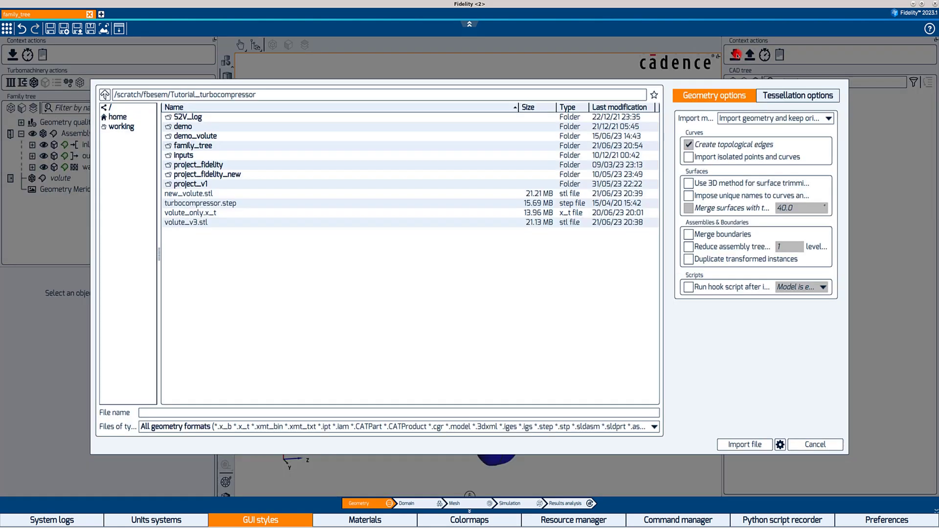
click(197, 194)
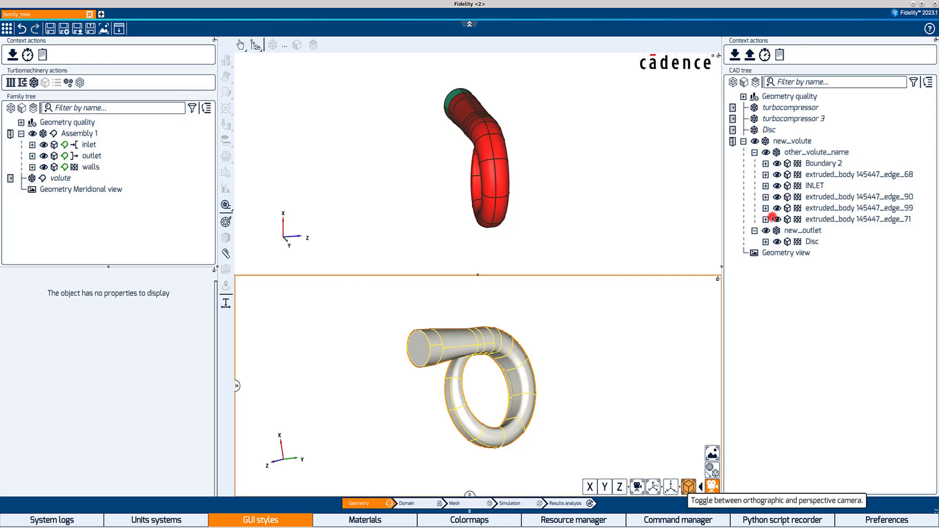
Link outlet to the new Disc surface and walls to all other_volute_name boundaries except INLET.
click(812, 242)
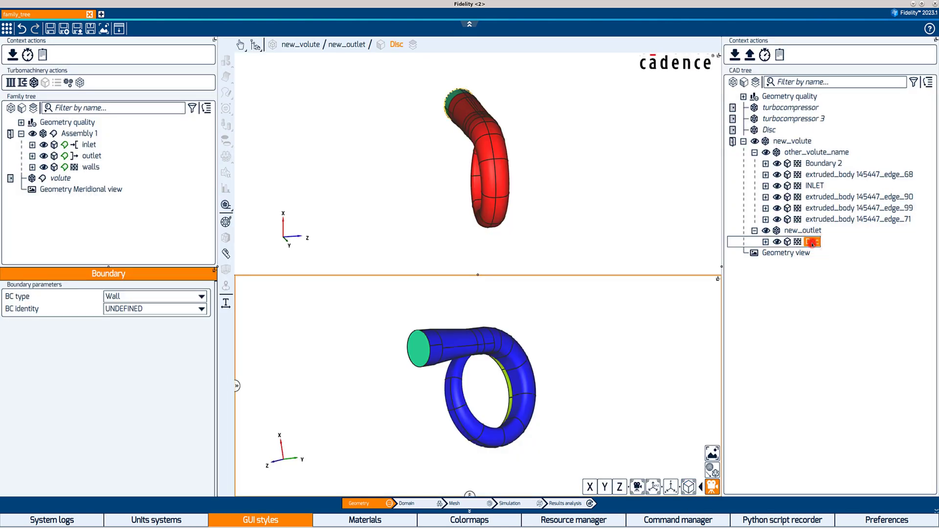
click(64, 157)
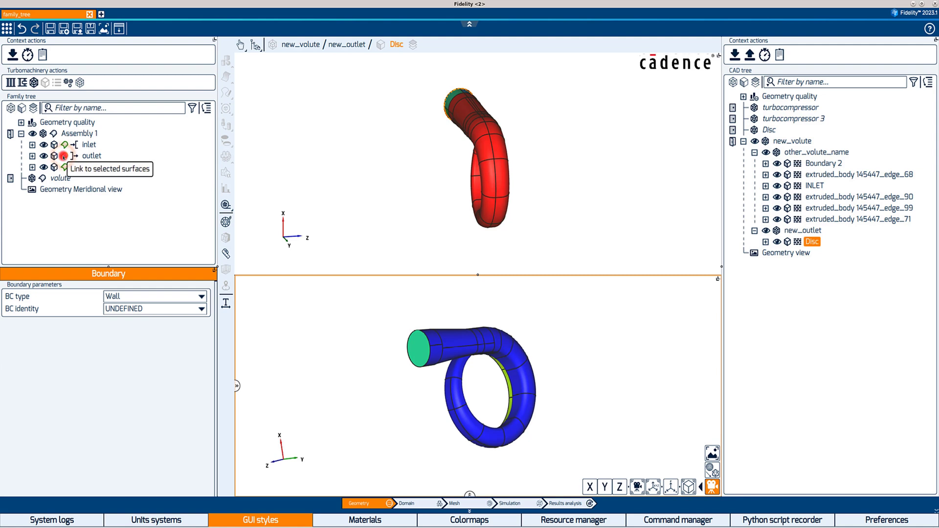
shift+click(814, 163)
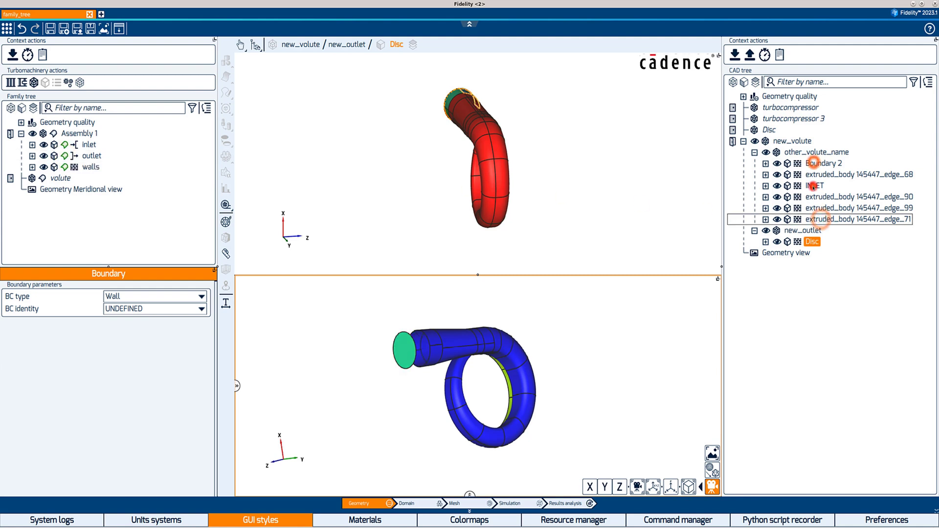
ctrl+click(814, 186)
click(64, 167)
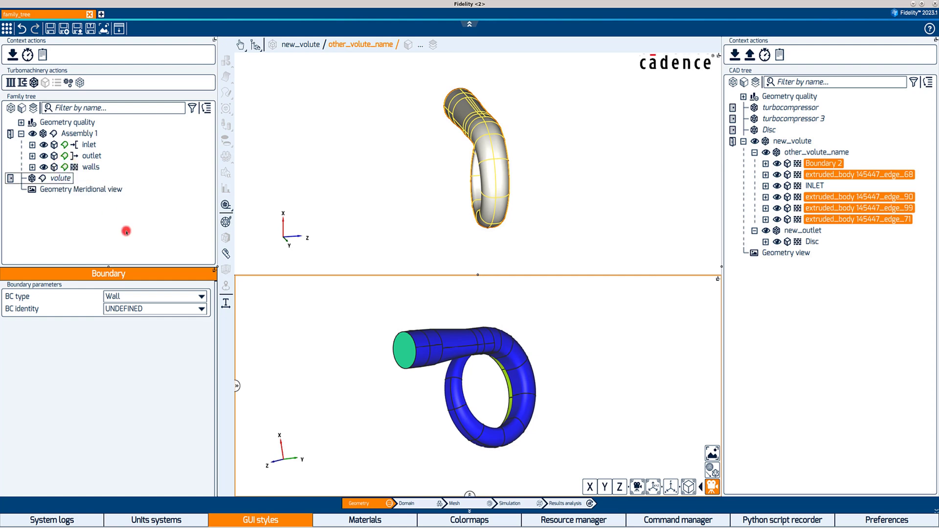
Switch to the mesh stage and start generating the mesh for Mesh Setup for Assembly 1.
click(475, 505)
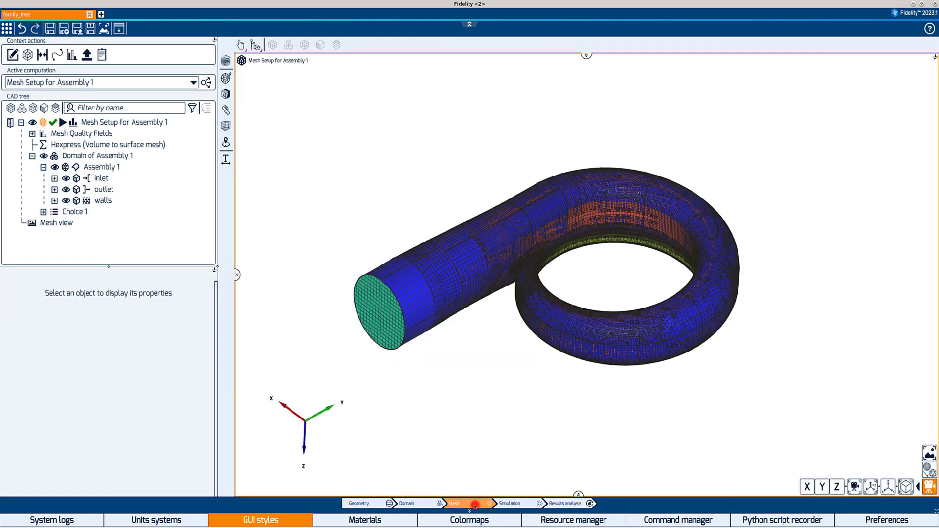
click(63, 122)
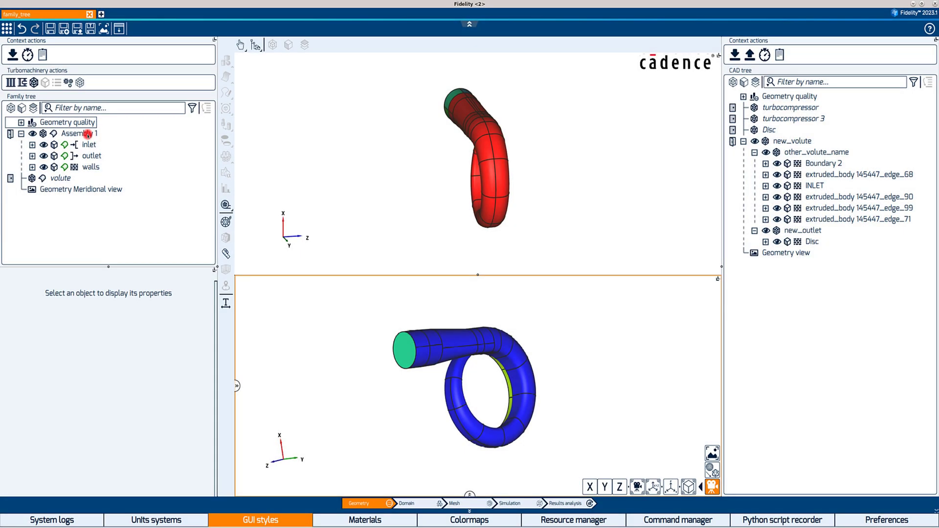
Add a new design to Assembly 1 in the Family tree and make Assembly design 2 the active design.
click(88, 133)
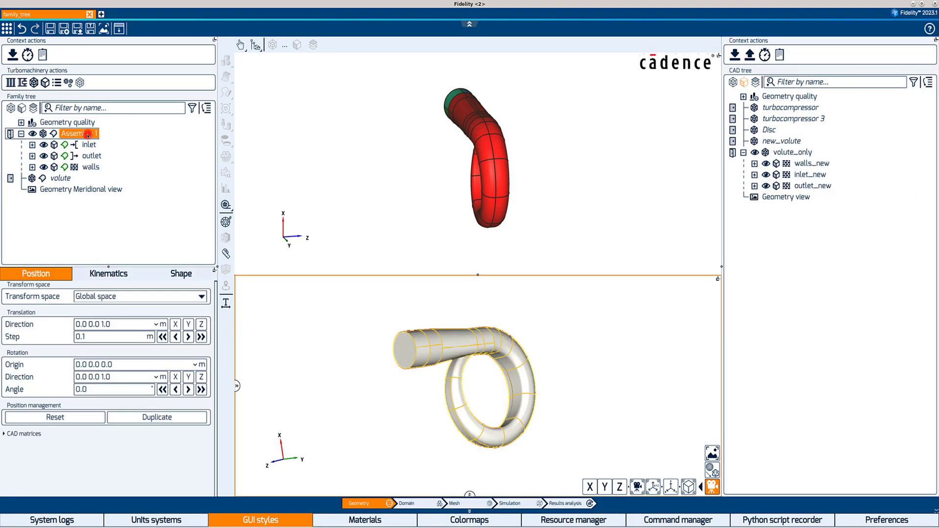
click(58, 86)
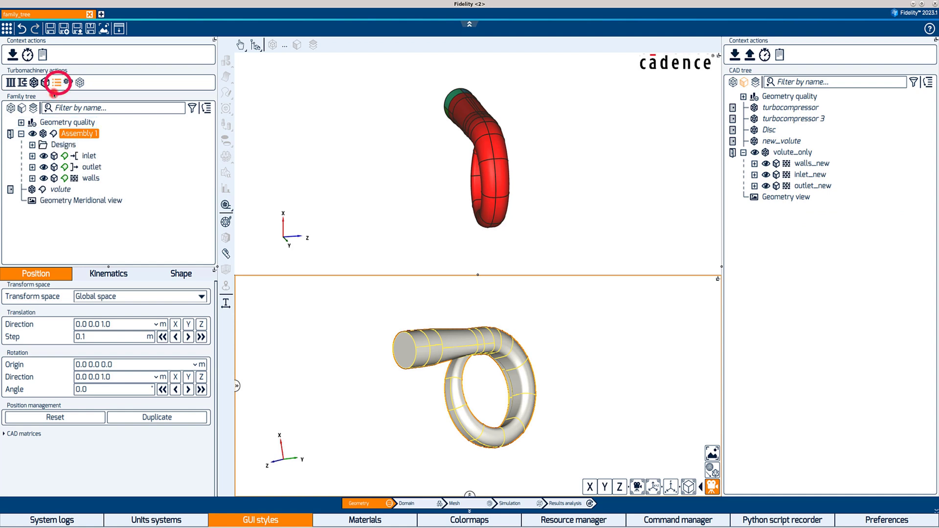
click(32, 145)
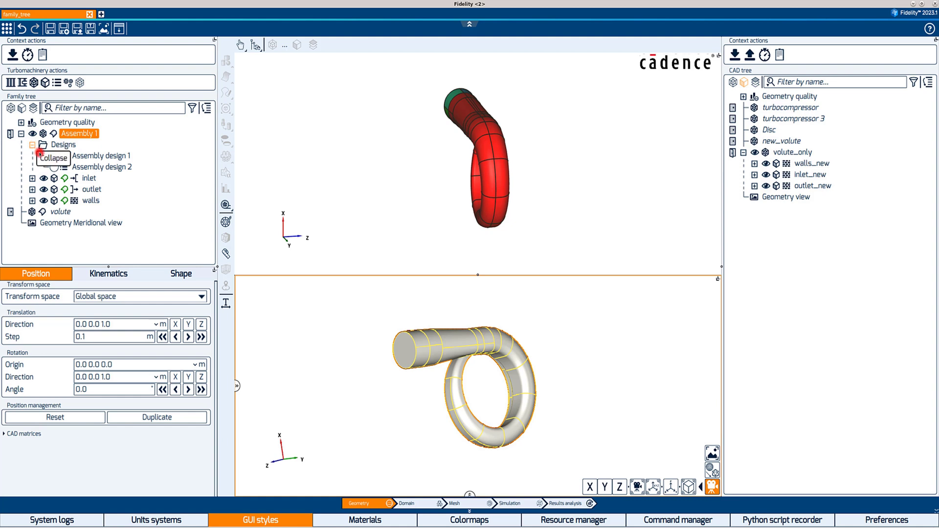
click(54, 168)
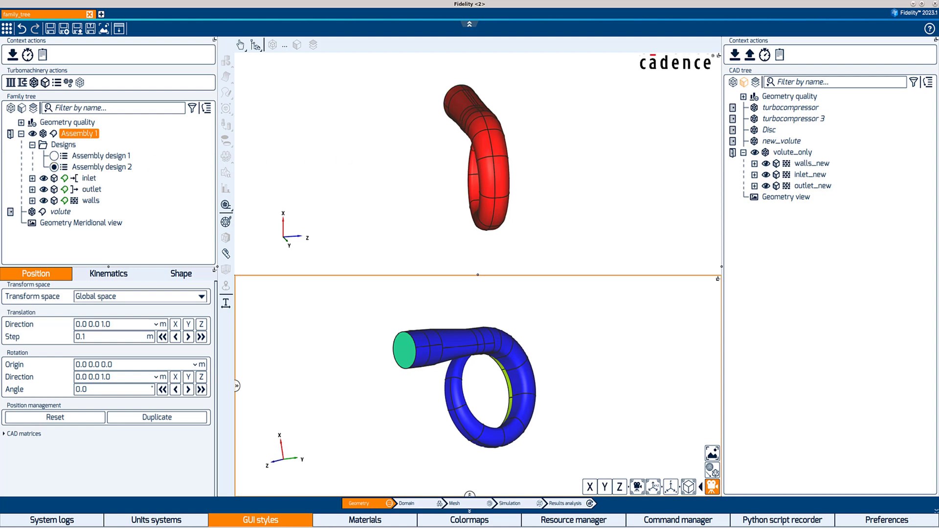
Link walls, inlet and outlet of Assembly 1 to the volute_only surfaces walls_new, inlet_new and outlet_new.
click(812, 164)
click(64, 201)
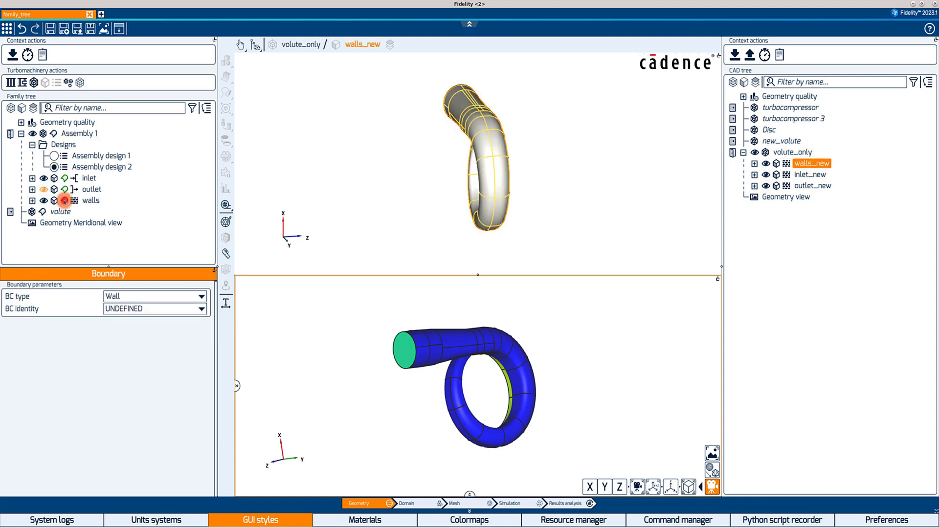
click(820, 175)
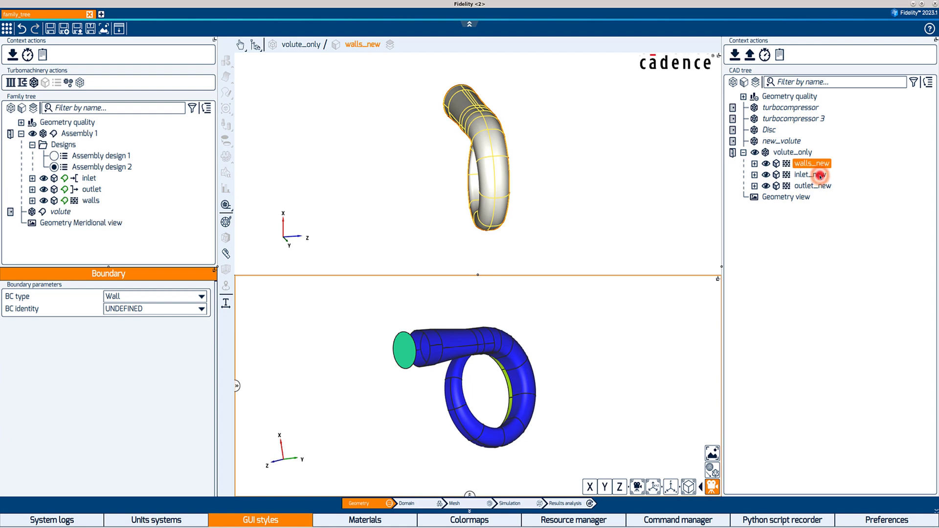
click(813, 186)
click(65, 189)
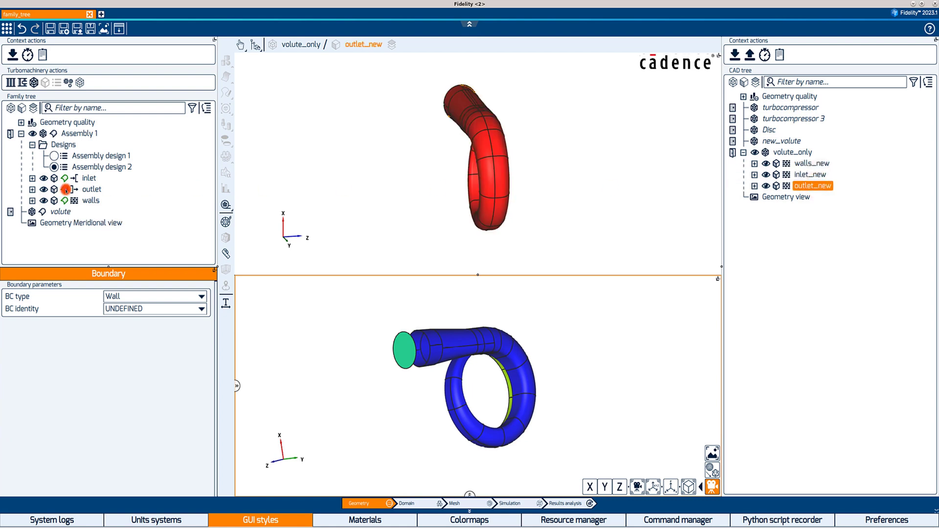
Compare the two volute geometries by switching the active design between Assembly design 1 and Assembly design 2.
click(55, 155)
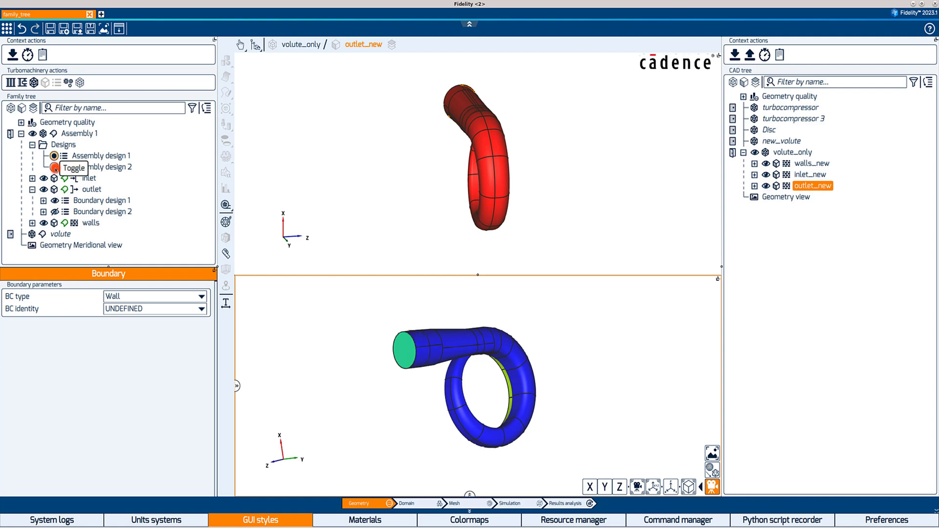
click(54, 167)
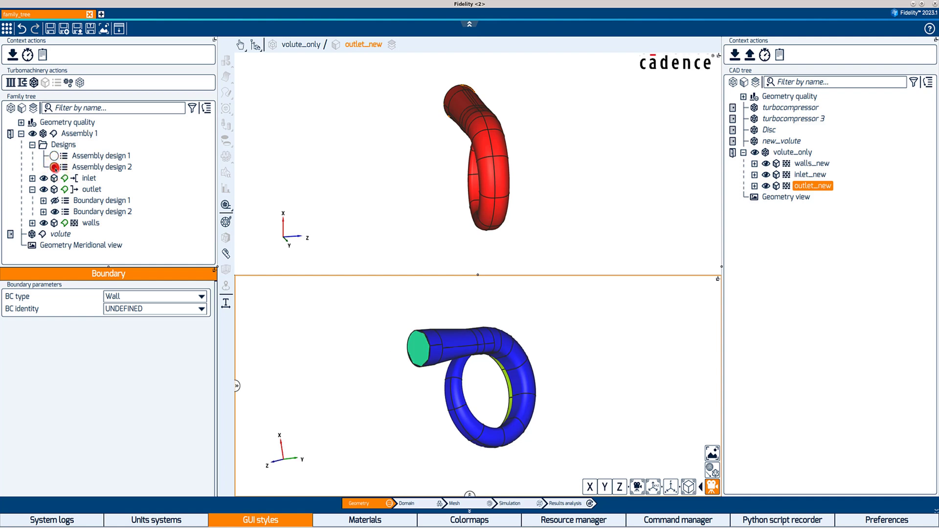
click(54, 156)
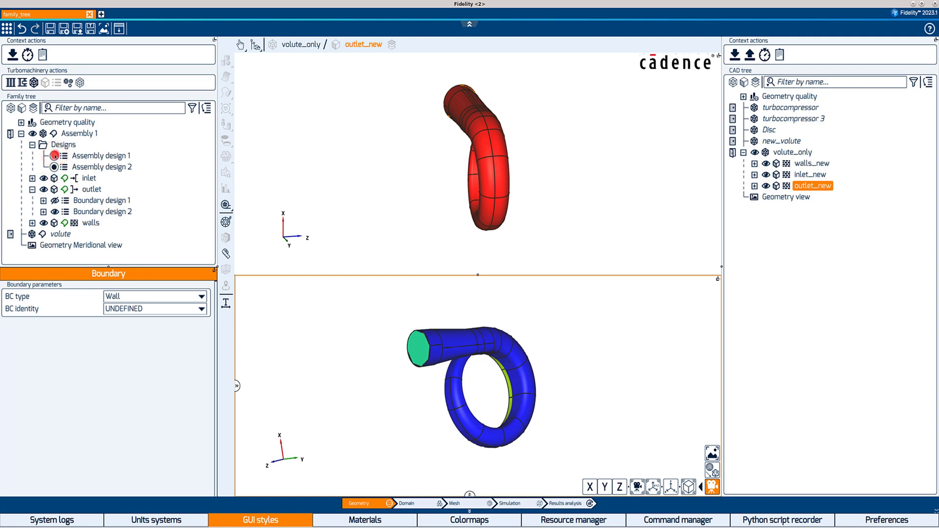